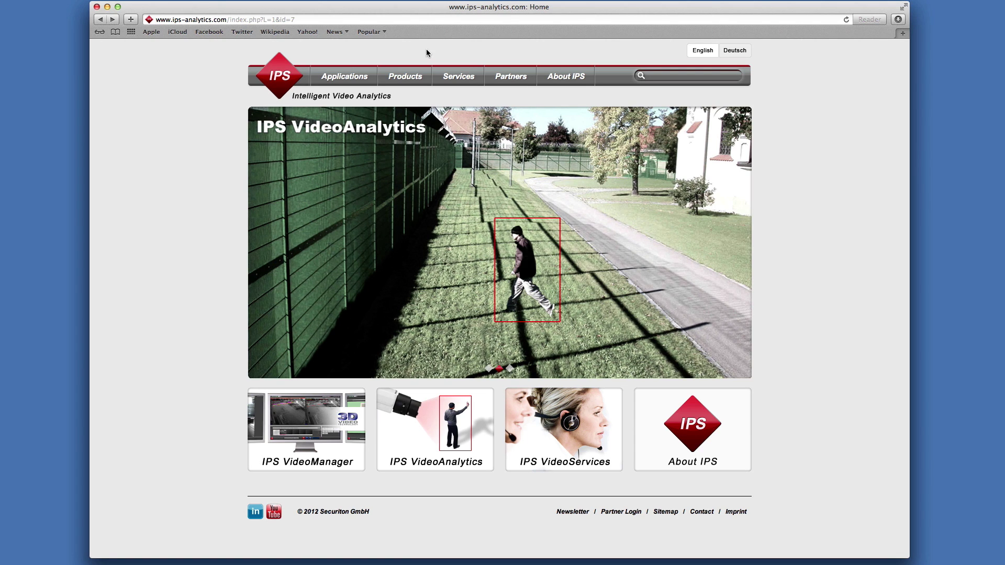
Open the IPS Intrusion Detection (Axis) page under Products > IPS VideoAnalytics > Camera-based and scroll to Downloads
mouse_move(427, 79)
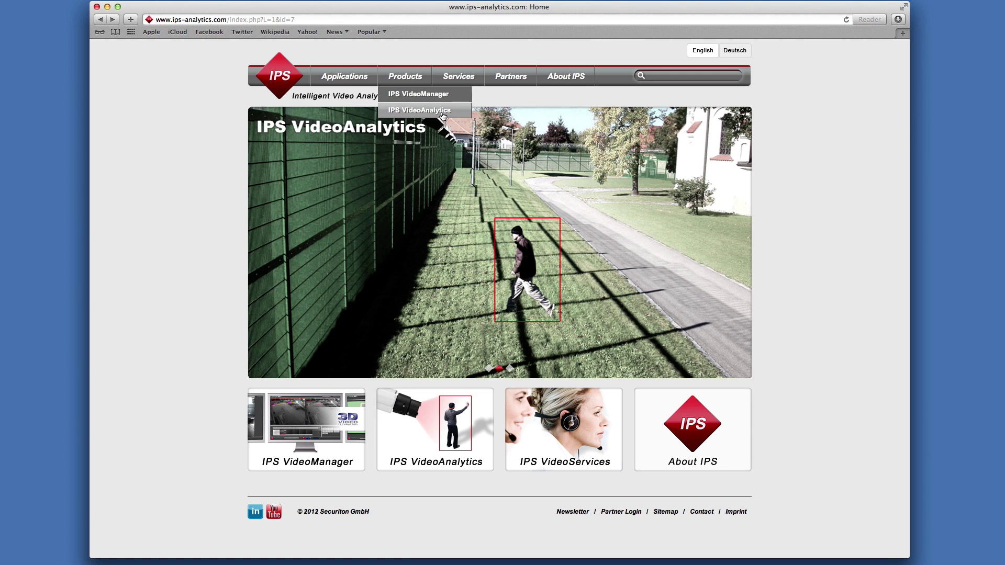
mouse_move(442, 113)
mouse_move(507, 131)
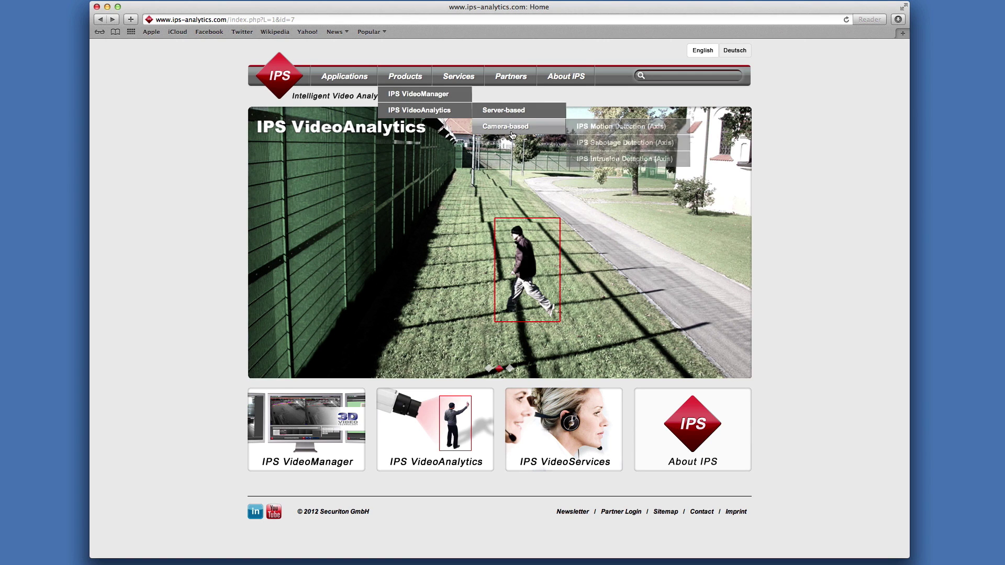
left_click(602, 159)
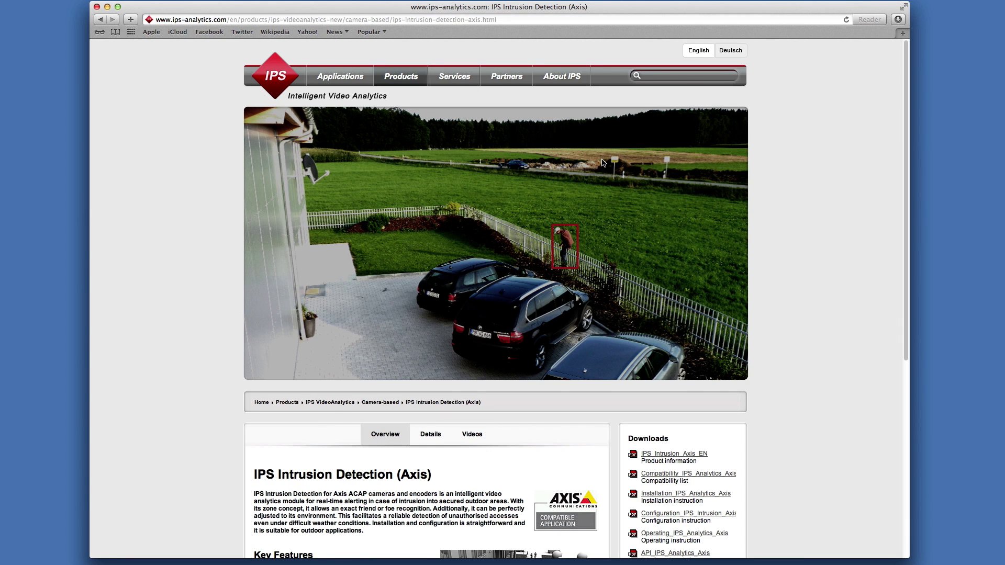
scroll(603, 163, "down", 3)
scroll(602, 163, "down", 5)
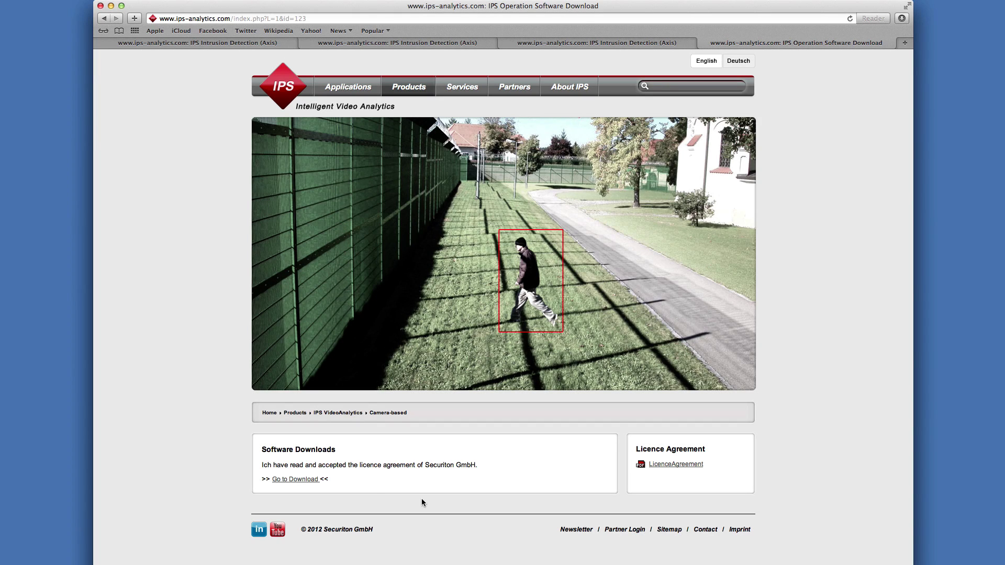
Accept the licence agreement via Go to Download and scroll through the demo software list
left_click(293, 479)
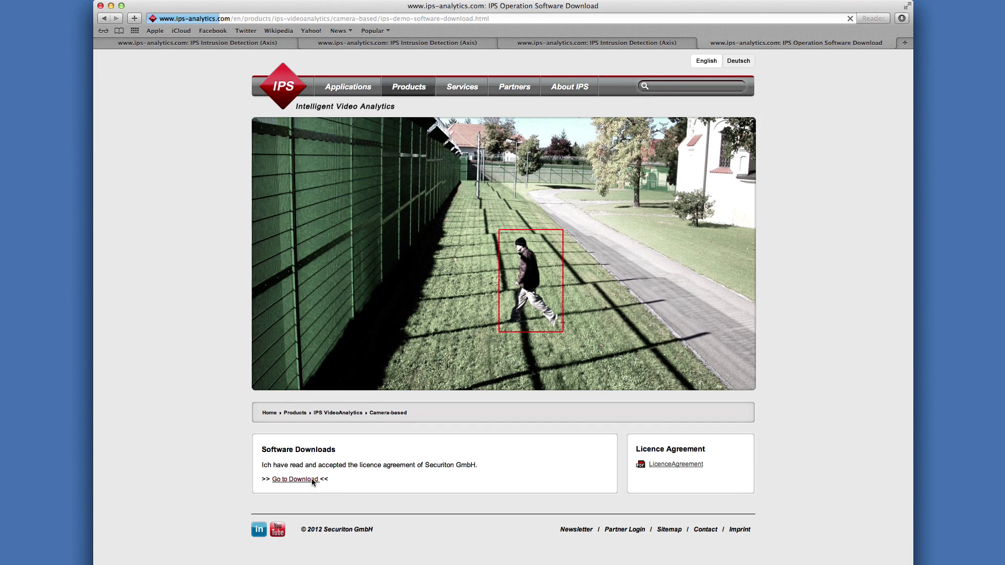
scroll(444, 479, "down", 5)
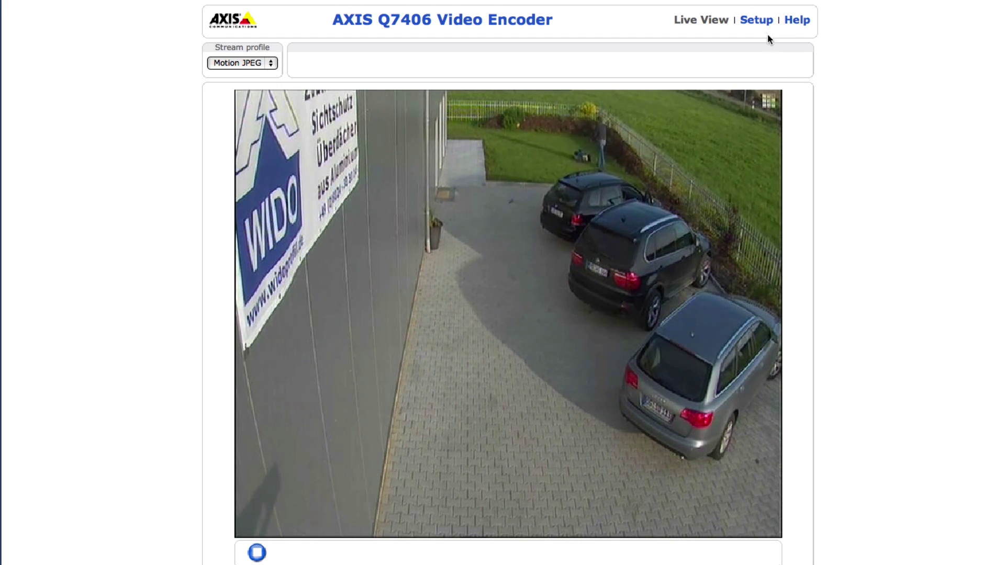
Go to the encoder's Setup > Applications > Packages page
left_click(758, 24)
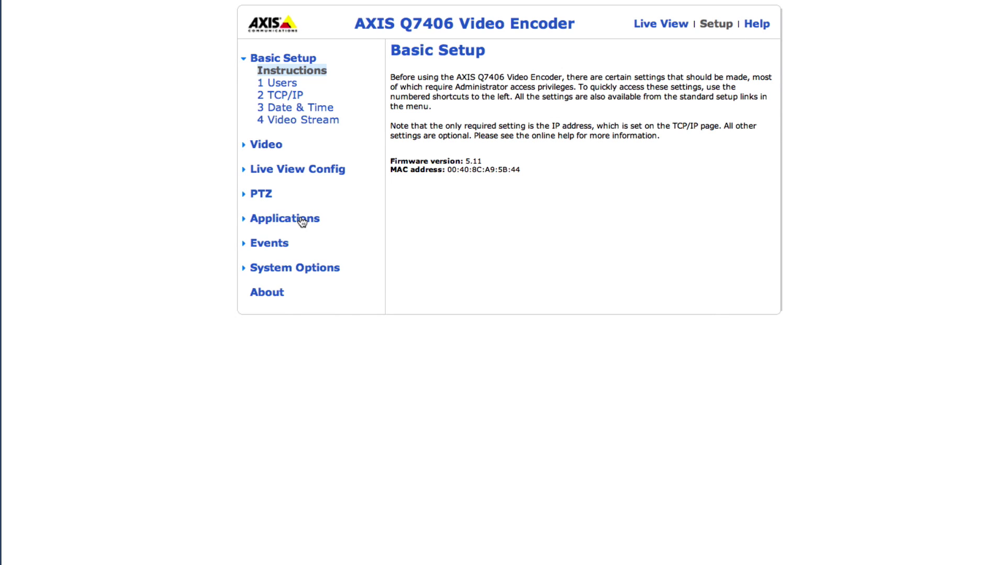
left_click(286, 219)
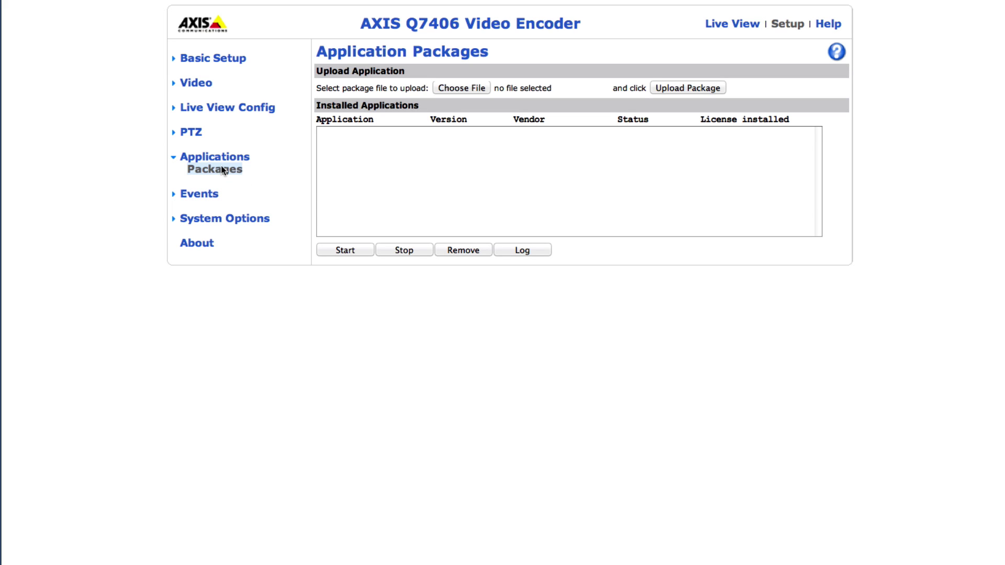
Upload the package ipsintrusion_3_2011_axislicense_ARTPEC-3.eap to the encoder
left_click(447, 89)
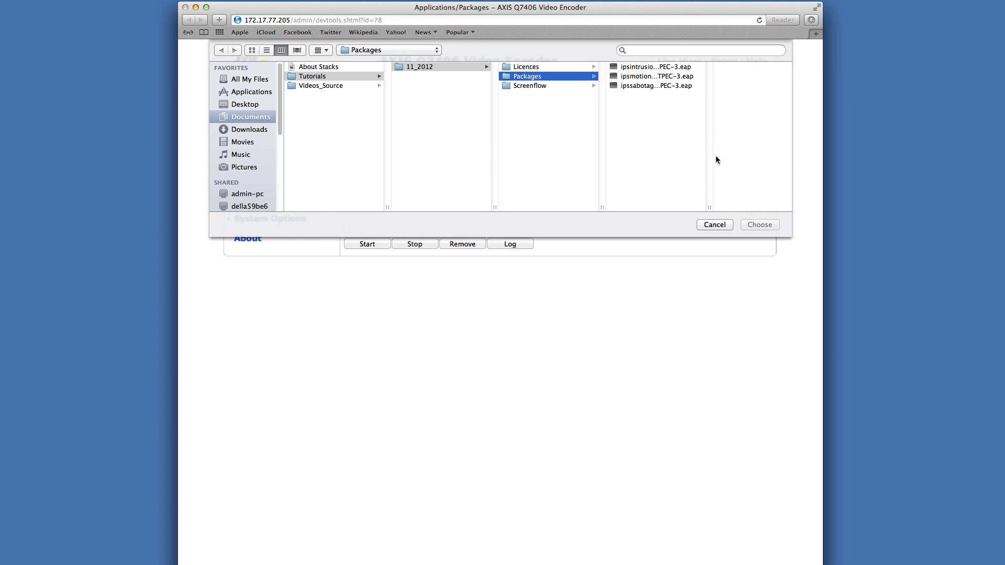
left_click_drag(710, 208, 791, 202)
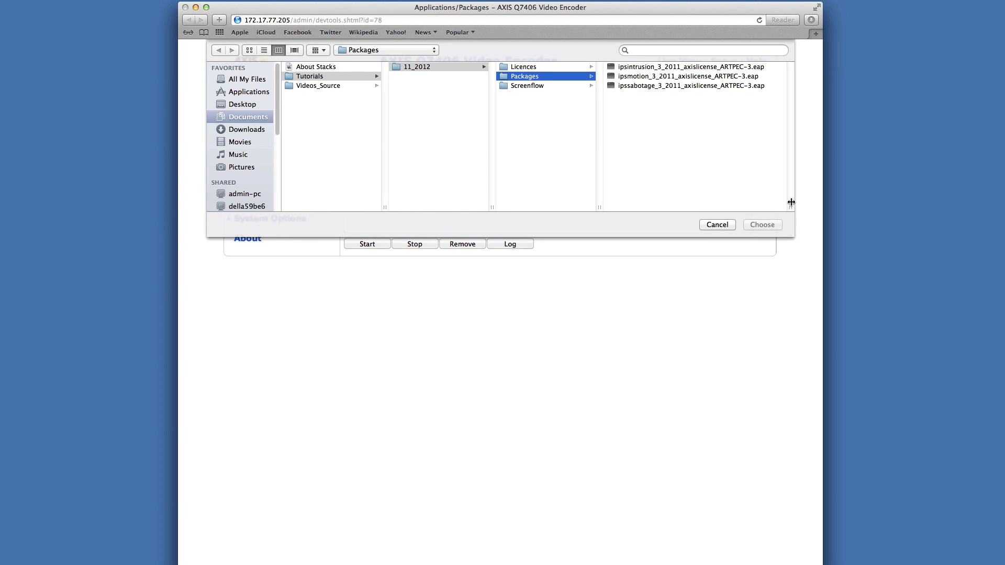
left_click(632, 67)
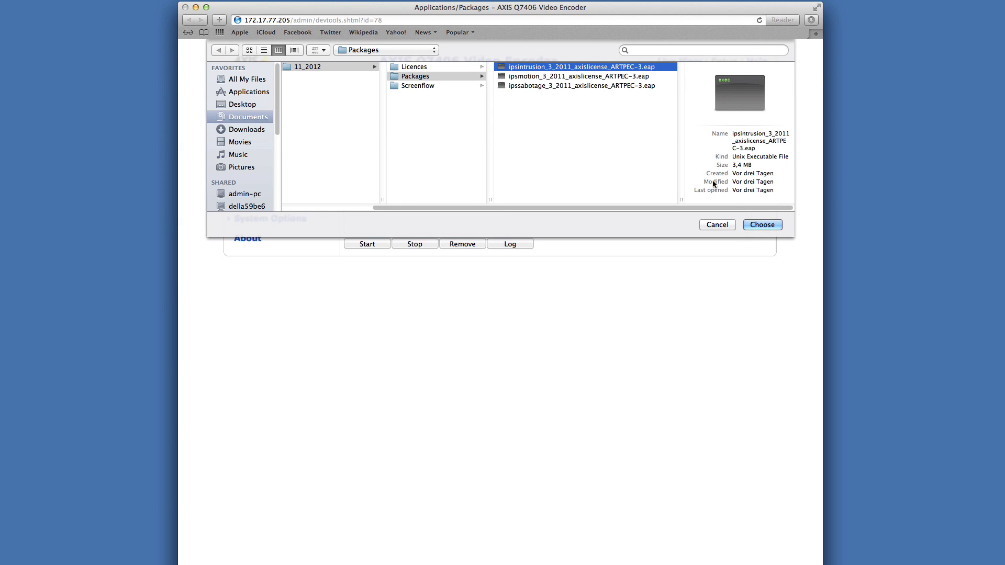
left_click(762, 224)
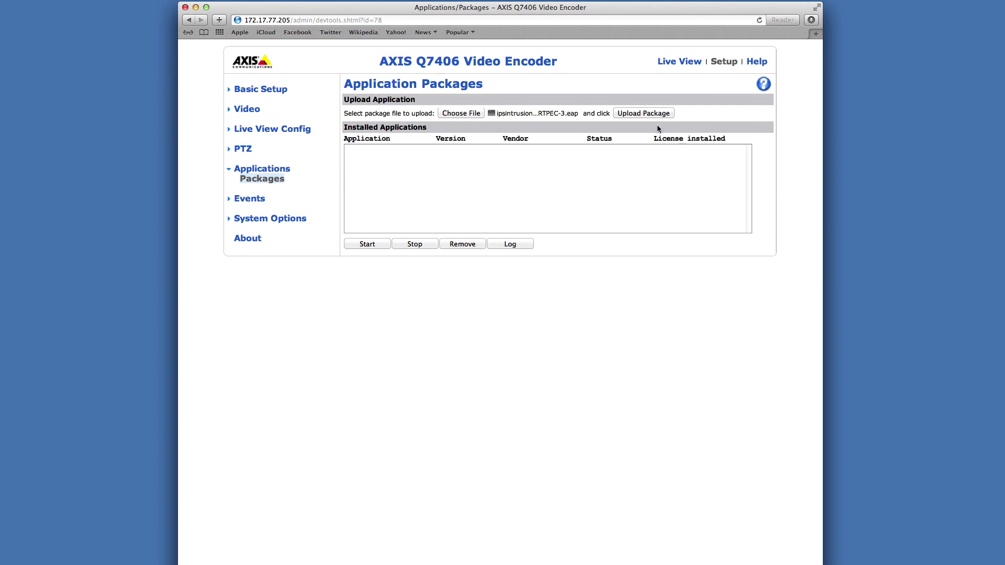
left_click(642, 113)
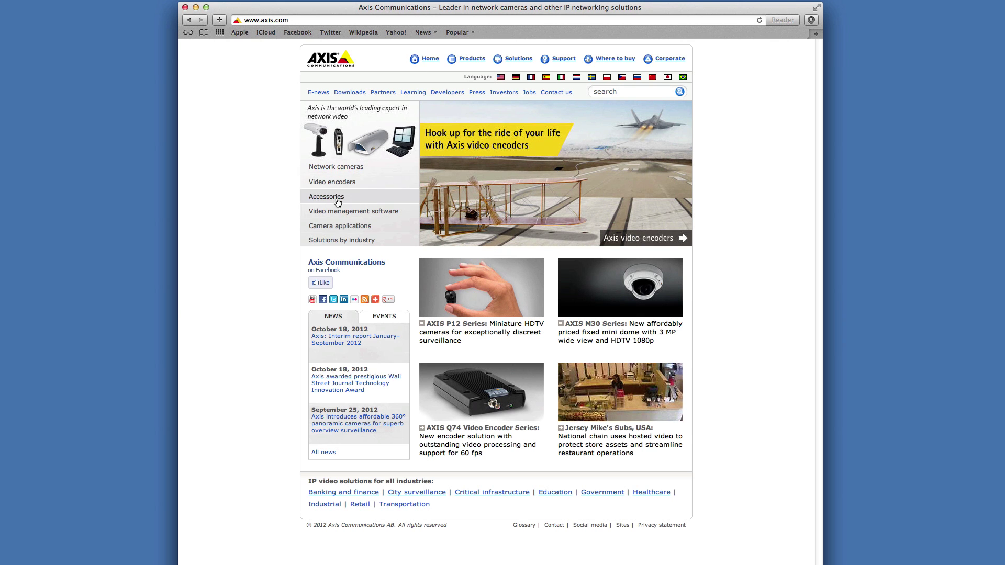
Under Camera applications > License key registration, paste the licence code and serial number and proceed
left_click(337, 227)
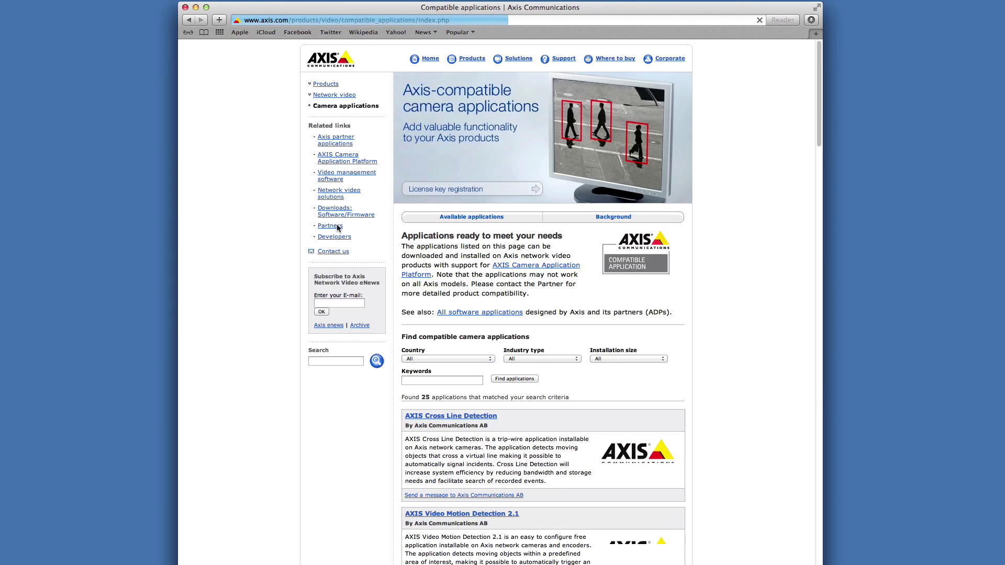
left_click(456, 191)
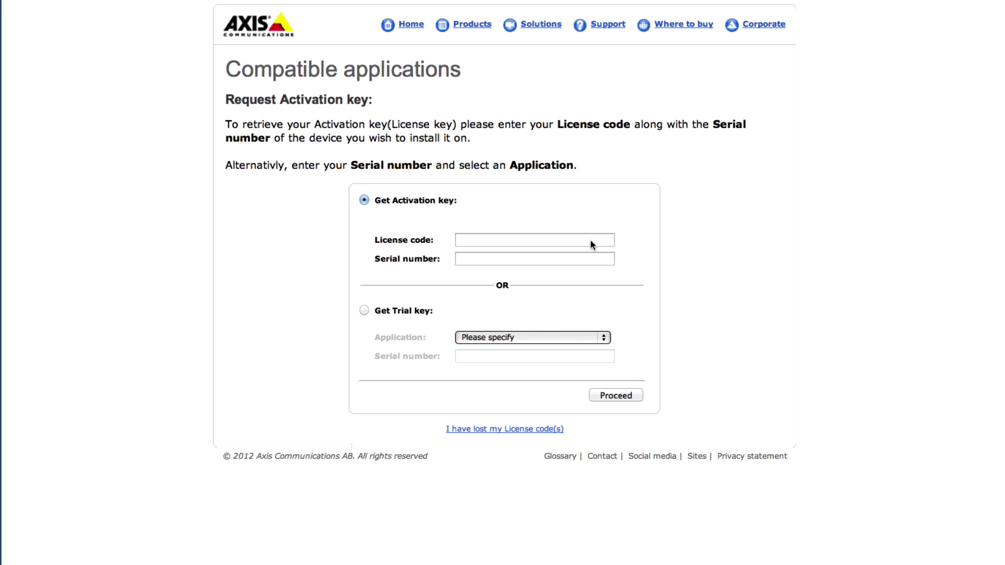
left_click(590, 241)
key("super+v")
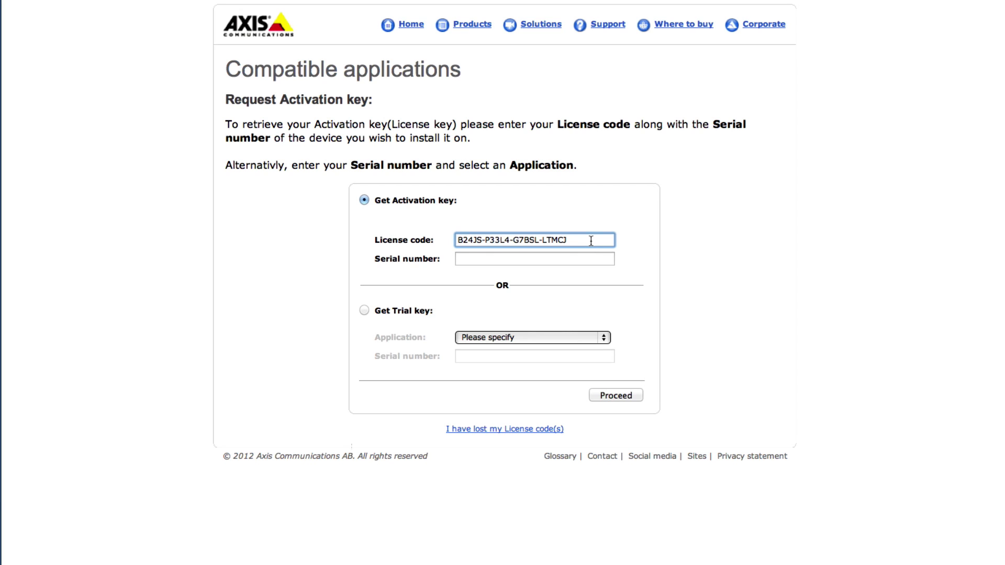
left_click(582, 259)
key("super+v")
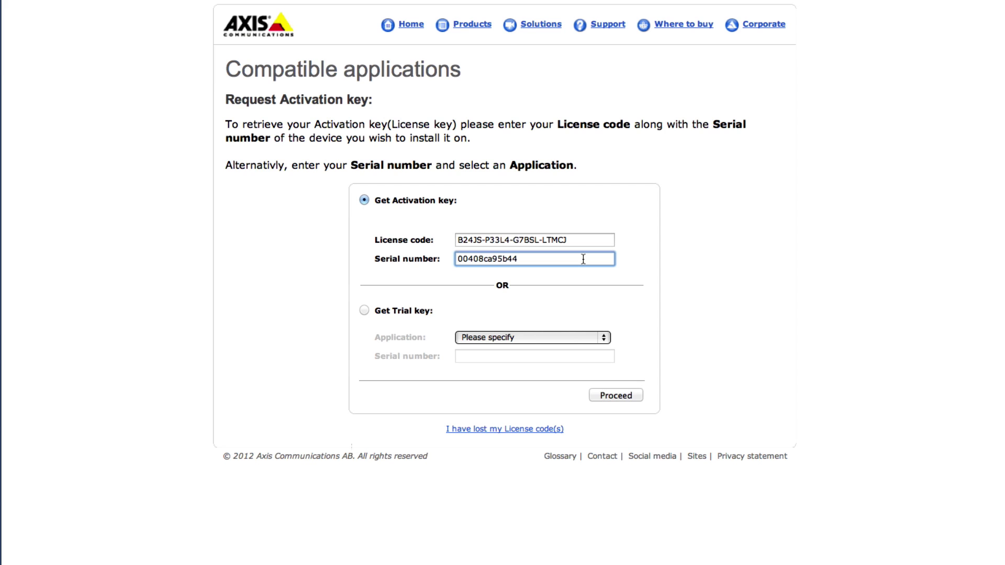
left_click(615, 397)
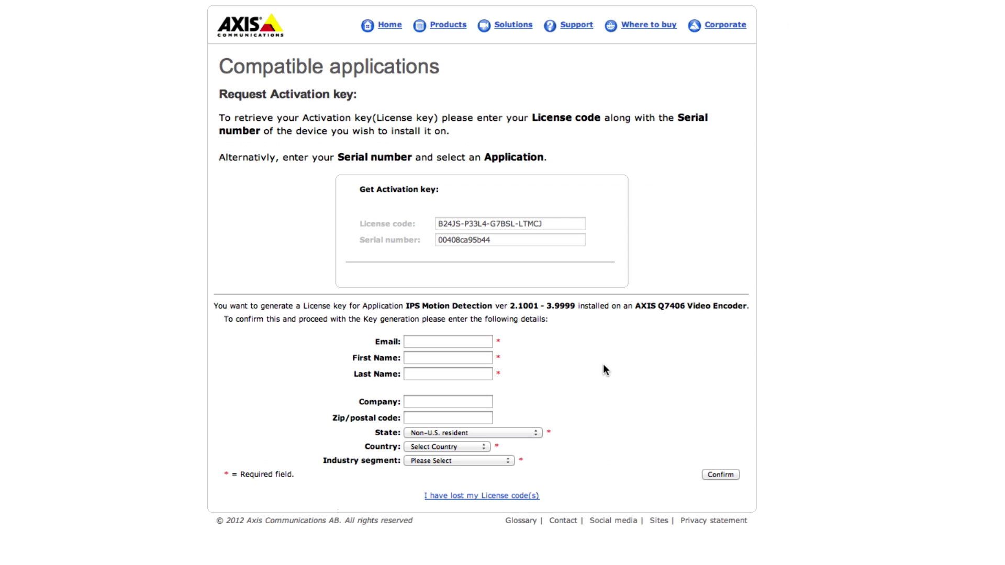
Fill in the contact's e-mail, first name, last name and company name
left_click(485, 342)
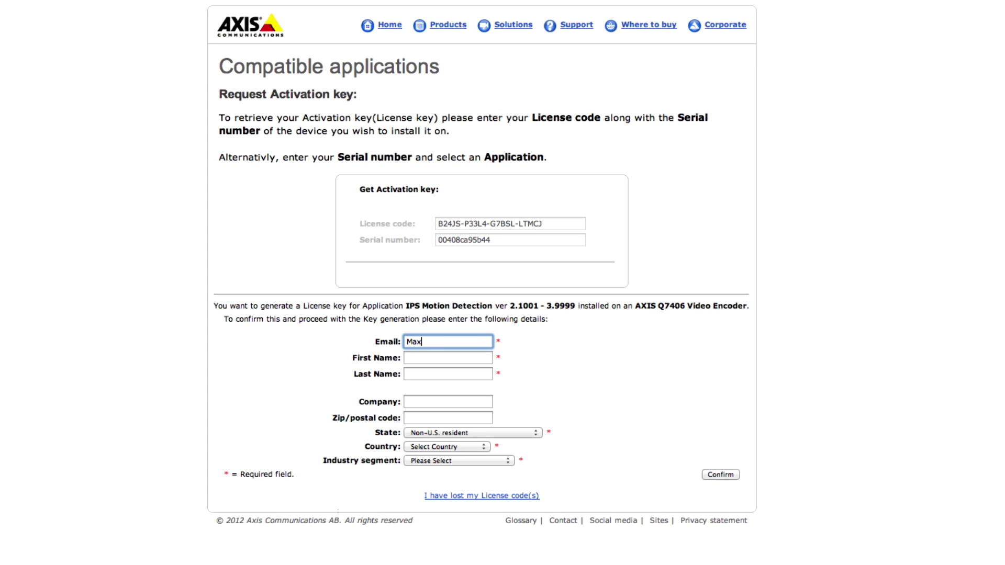
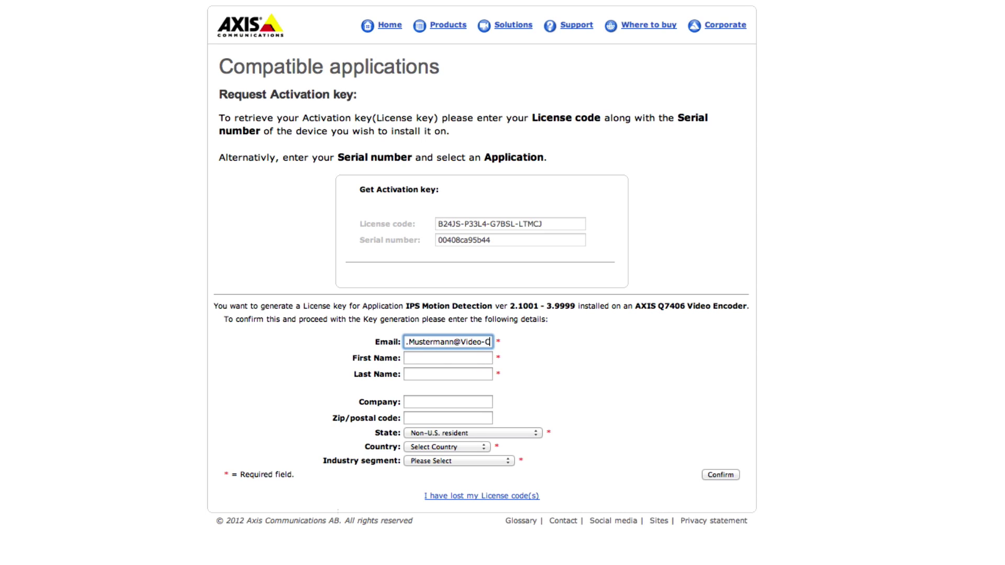
key("Tab")
type("Max")
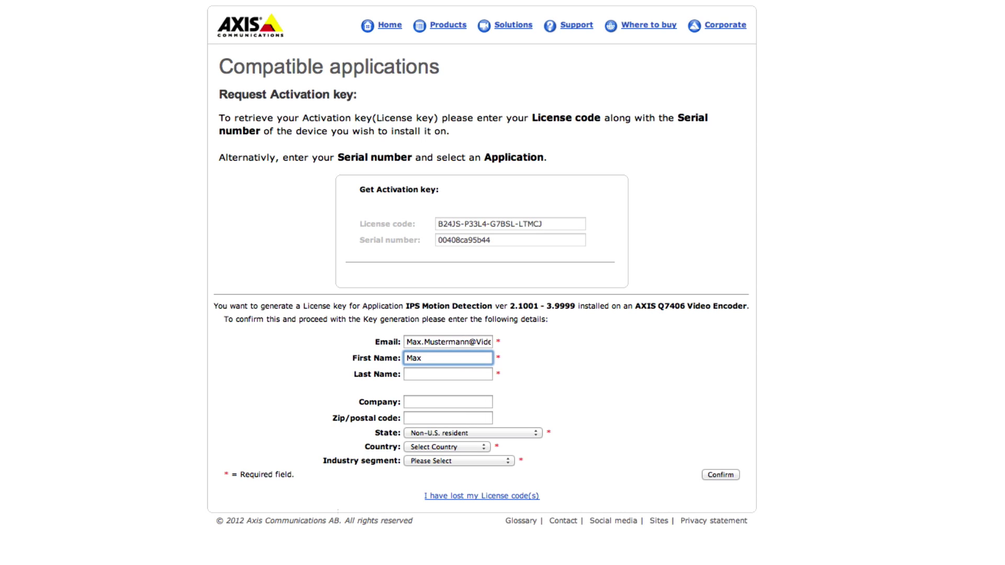
key("Tab")
type("Mustermann")
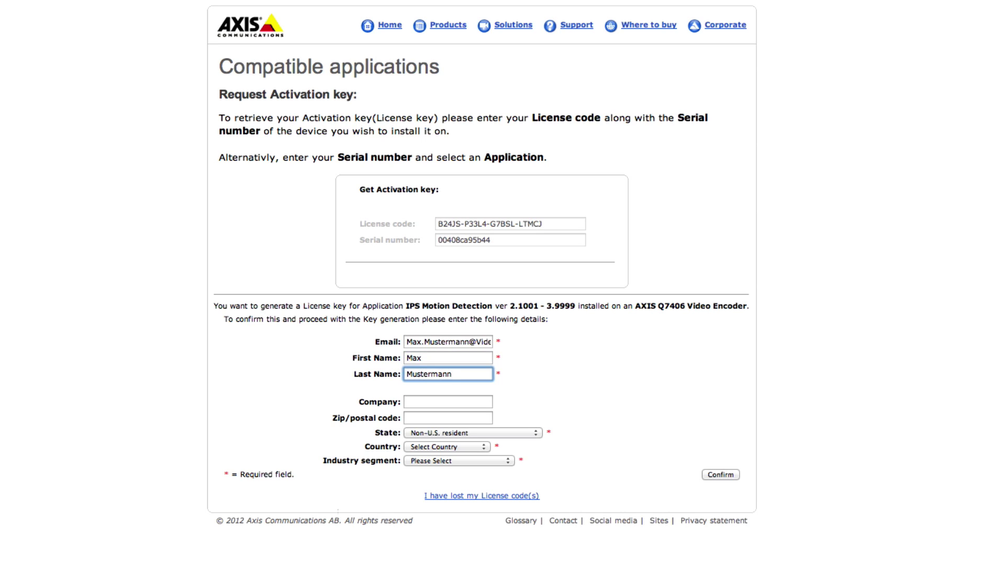
key("Tab")
type("Video")
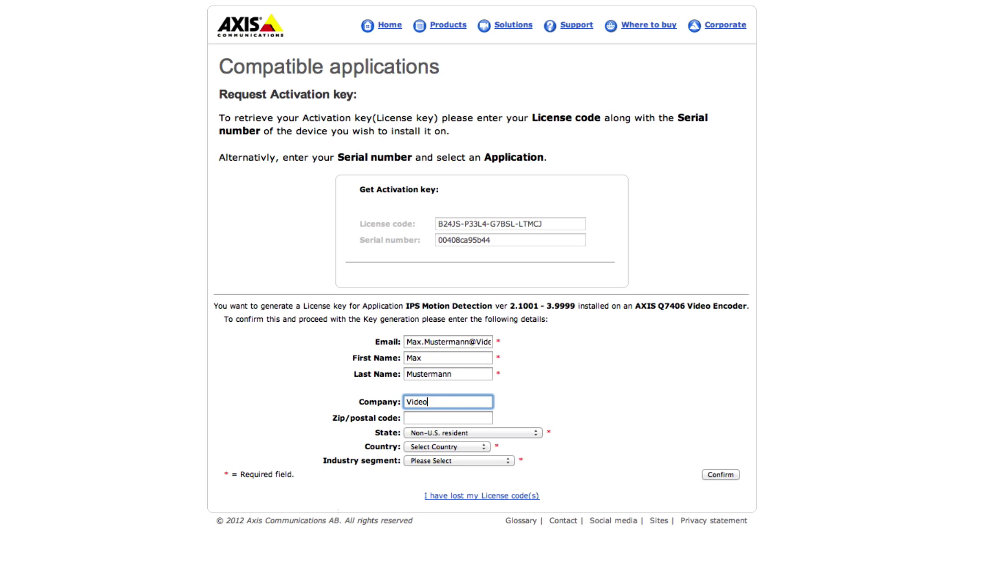
type("-Company")
key("Tab")
key("Tab")
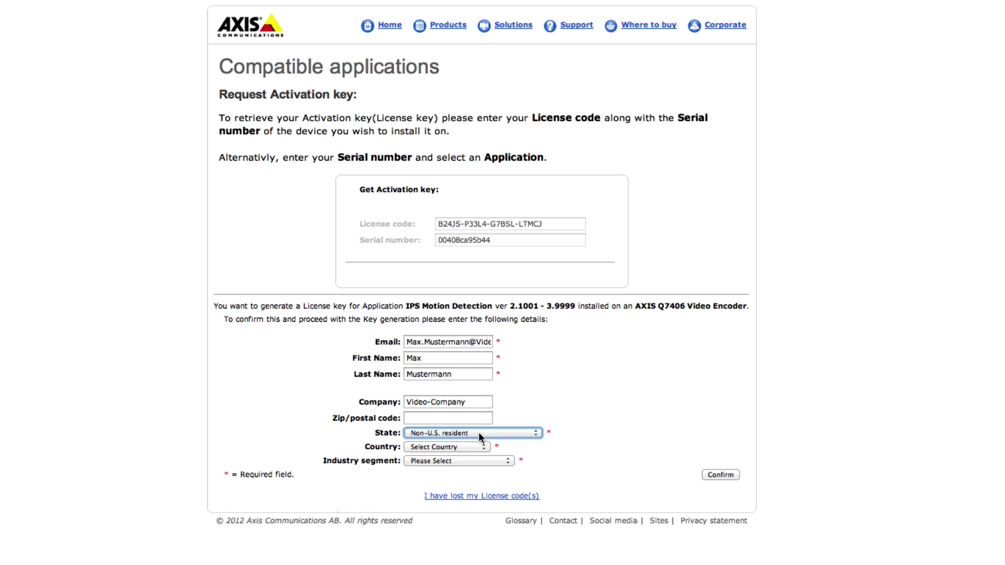
Set Country to Germany and Industry segment to Critical Infrastructure, then confirm
left_click(479, 446)
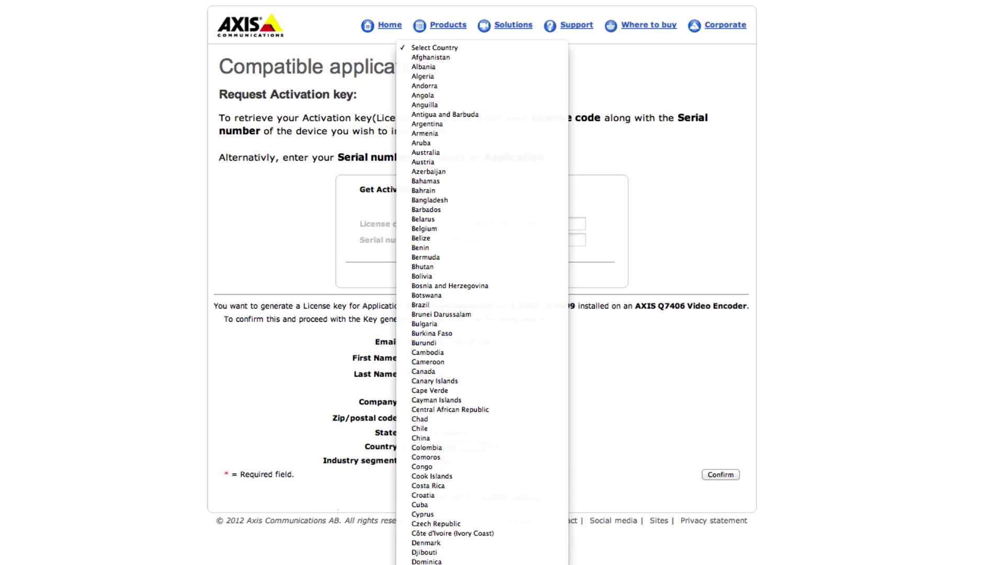
type("Germany")
key("Return")
left_click(482, 461)
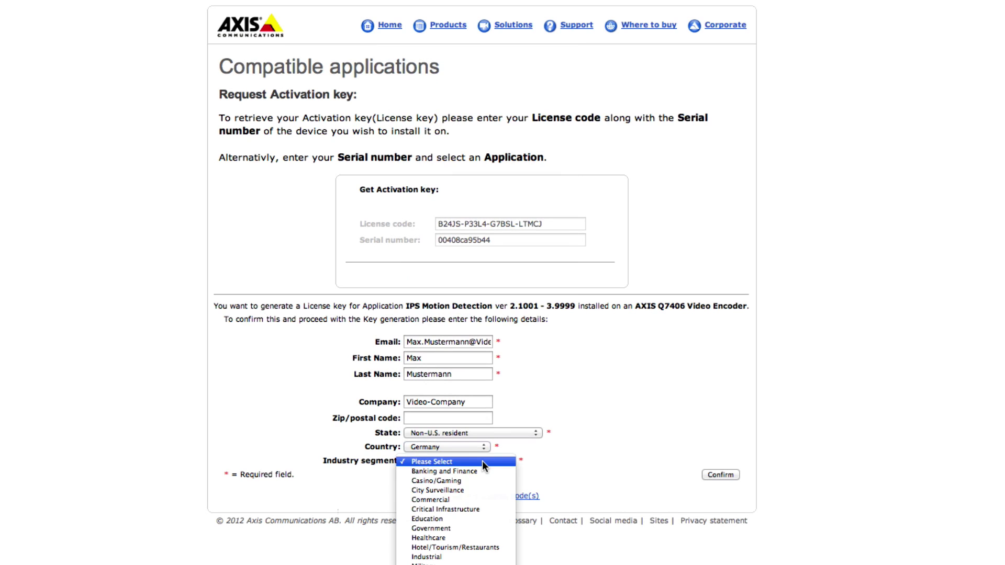
left_click(450, 509)
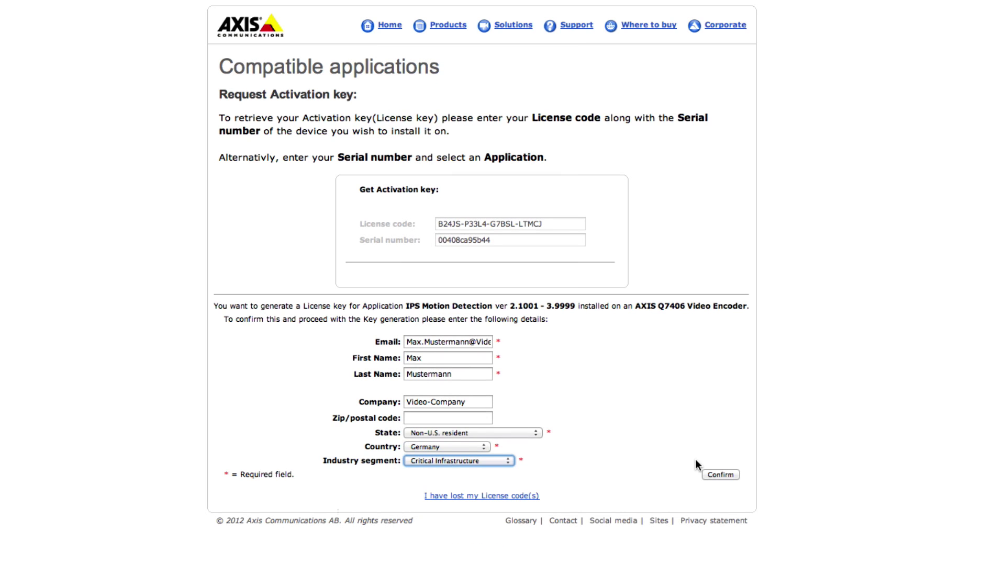
left_click(727, 477)
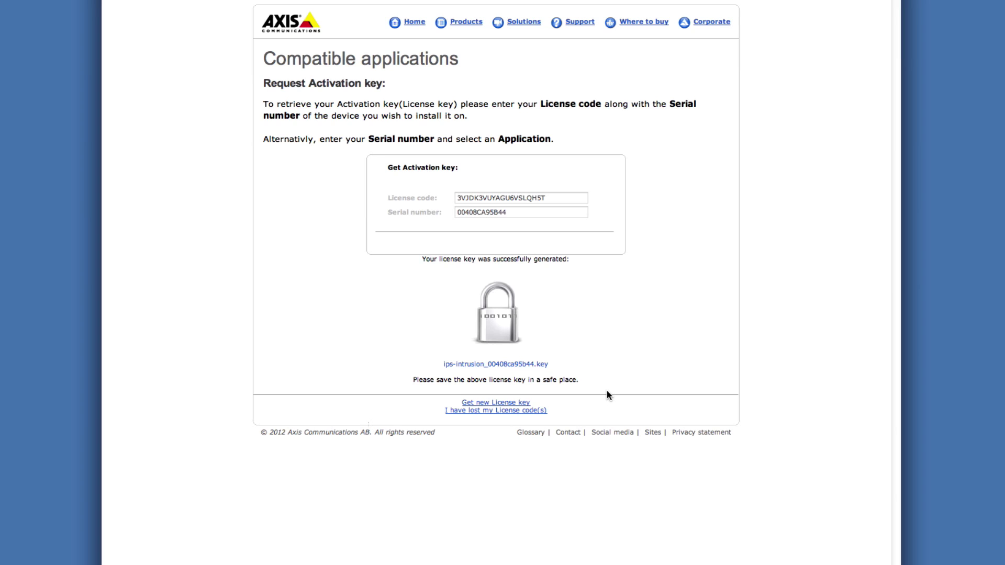
Download the generated .key licence file and move it into the Lizenz-Datei_205_Intrusion folder
left_click(521, 367)
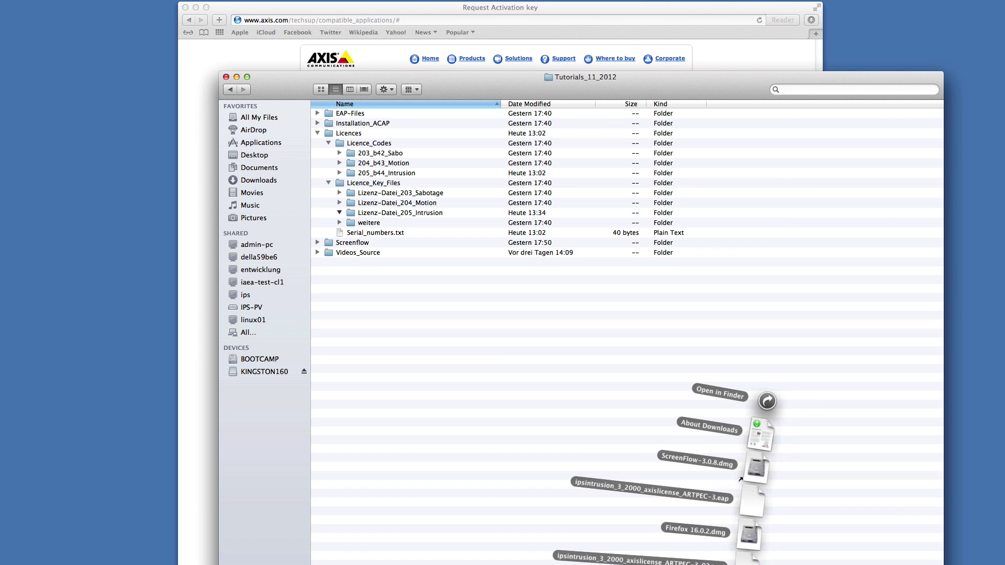
left_click_drag(750, 500, 365, 212)
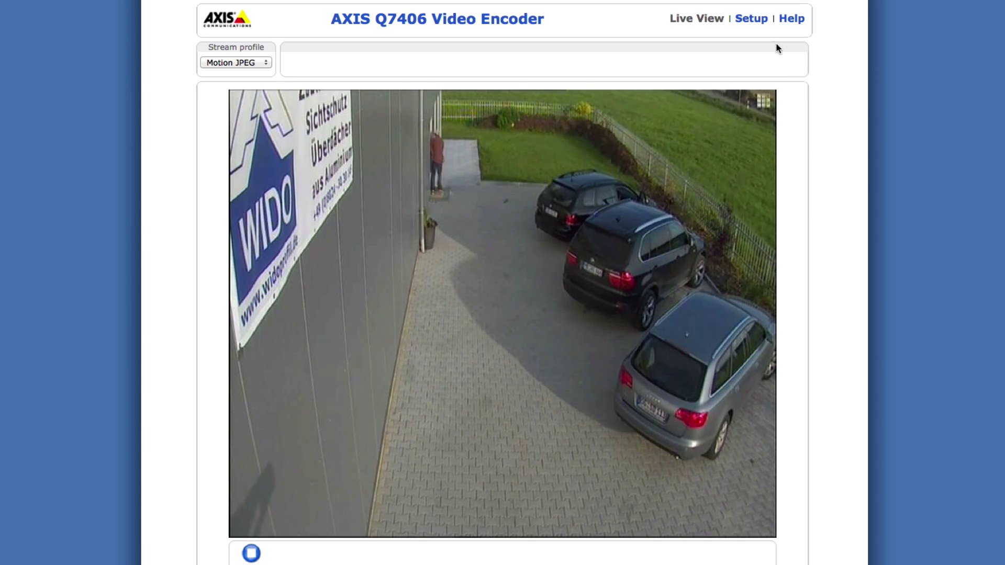
Navigate to Setup > Applications > IPS Intrusion > License on the encoder
left_click(751, 20)
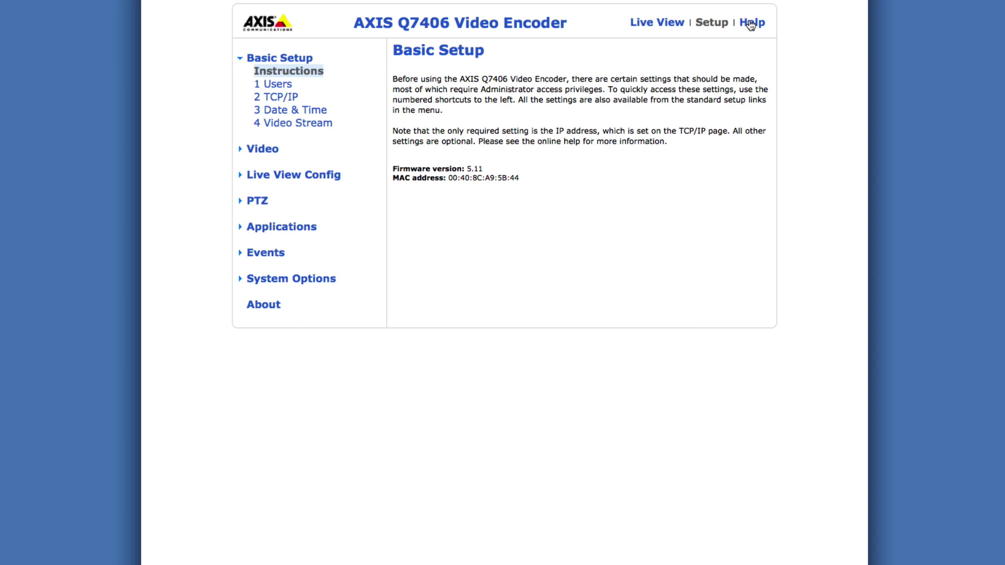
left_click(295, 228)
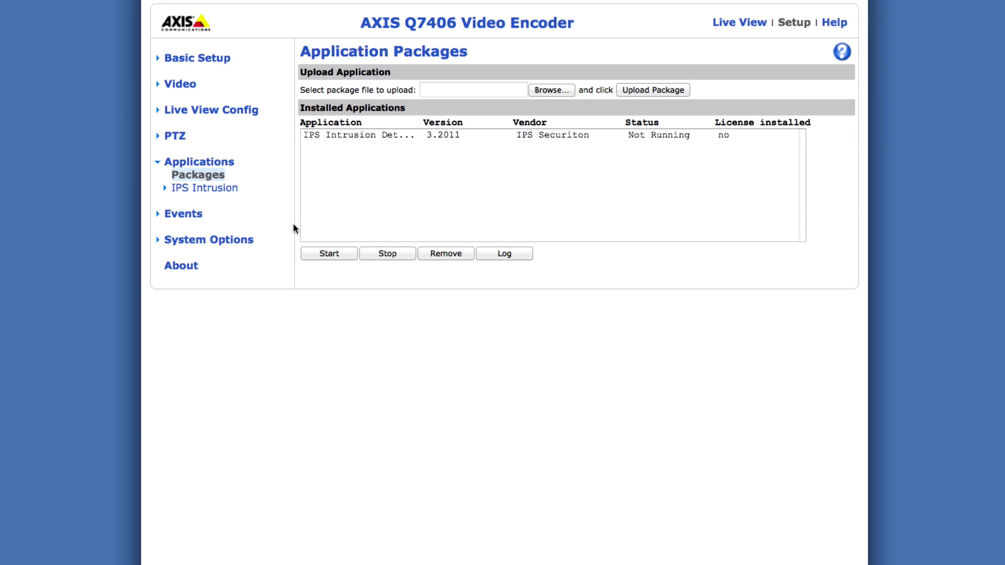
left_click(227, 190)
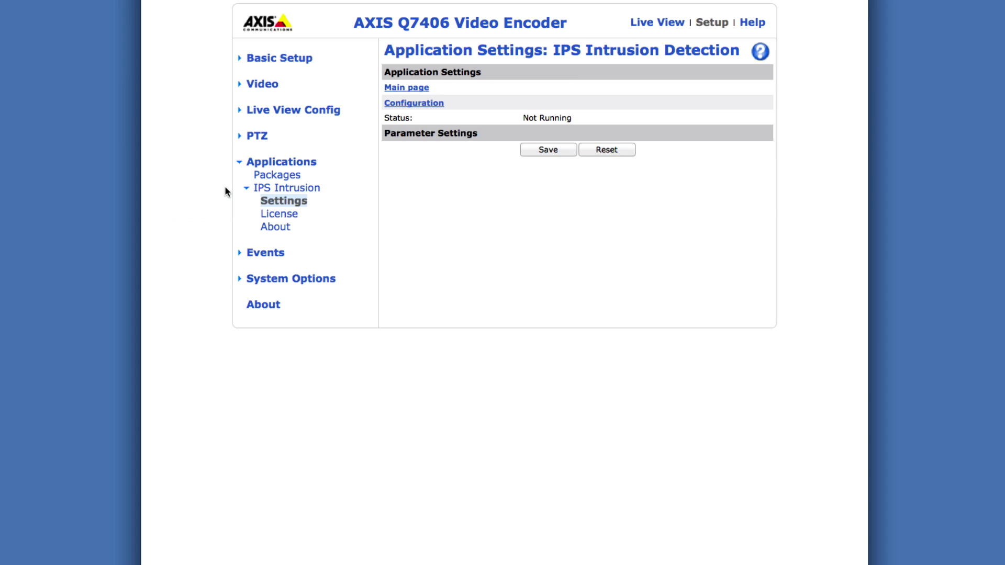
left_click(279, 215)
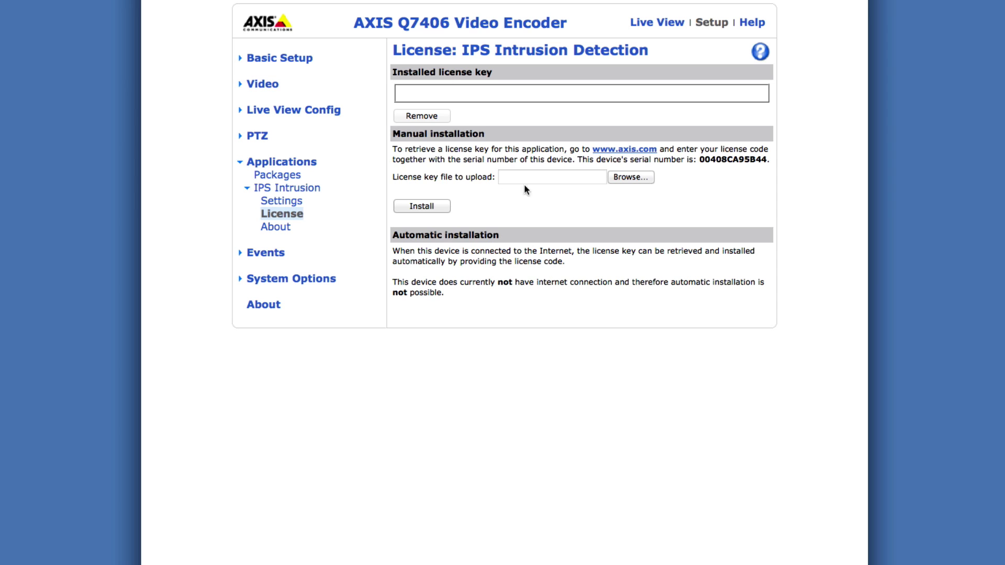
Select the intrusion .key.xml file from Licences > Licence_Key_Files > Licence-File_205_Intrusion for installation
left_click(630, 177)
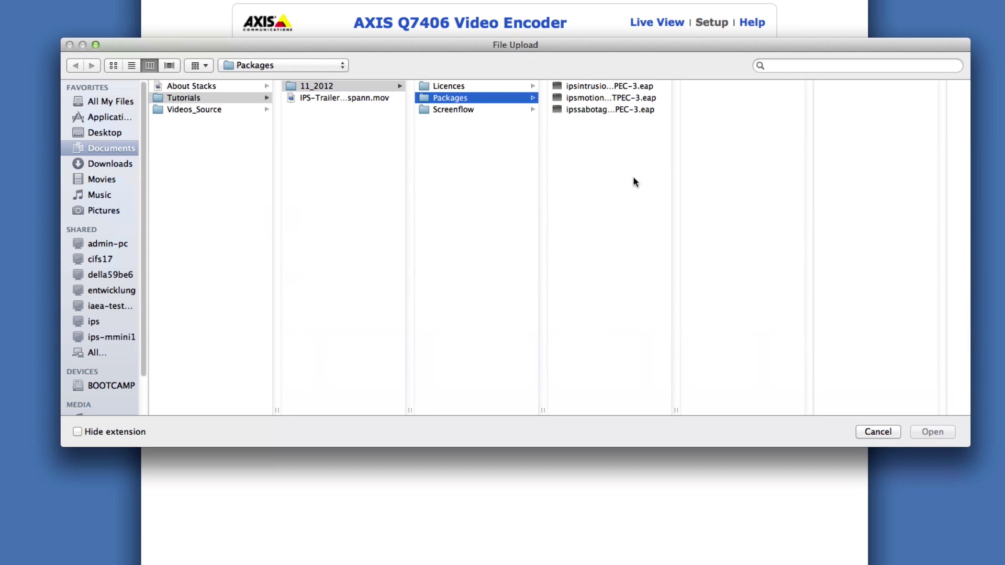
left_click(511, 86)
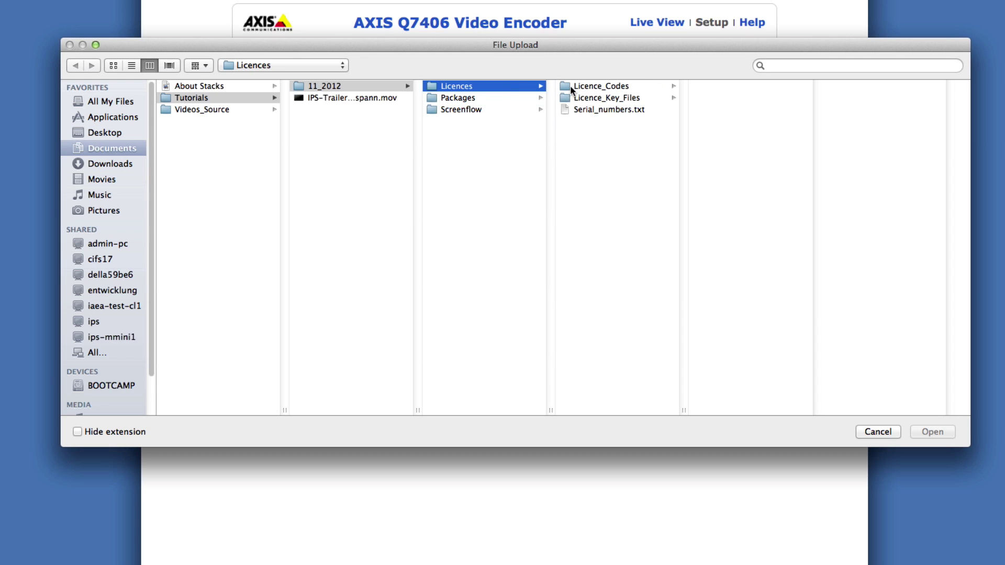
left_click(580, 98)
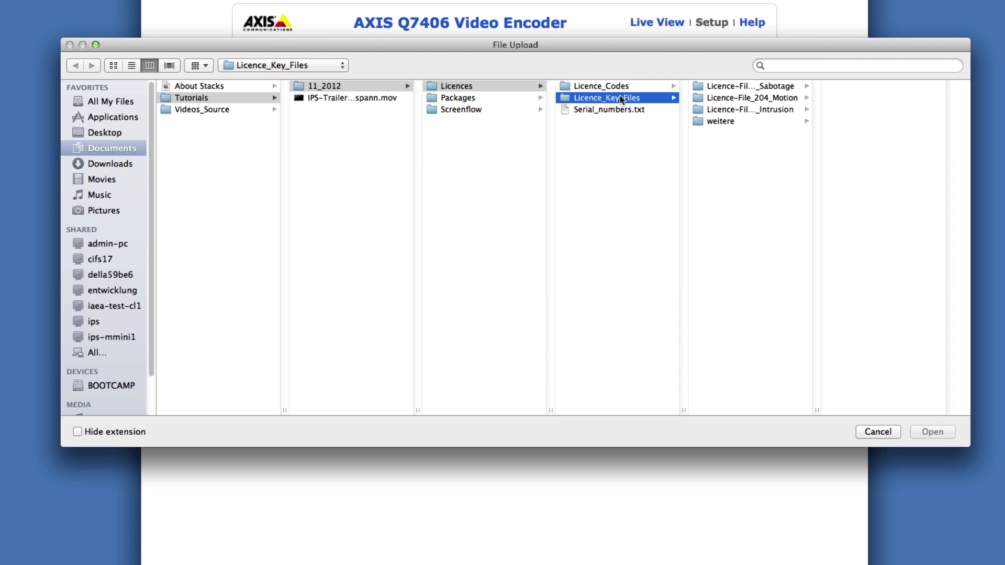
left_click(706, 111)
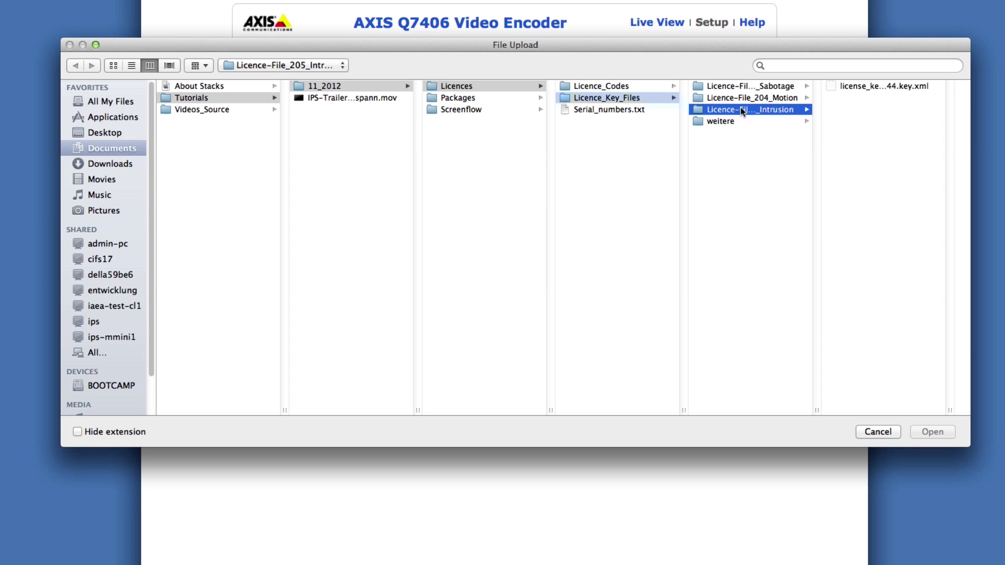
left_click(858, 87)
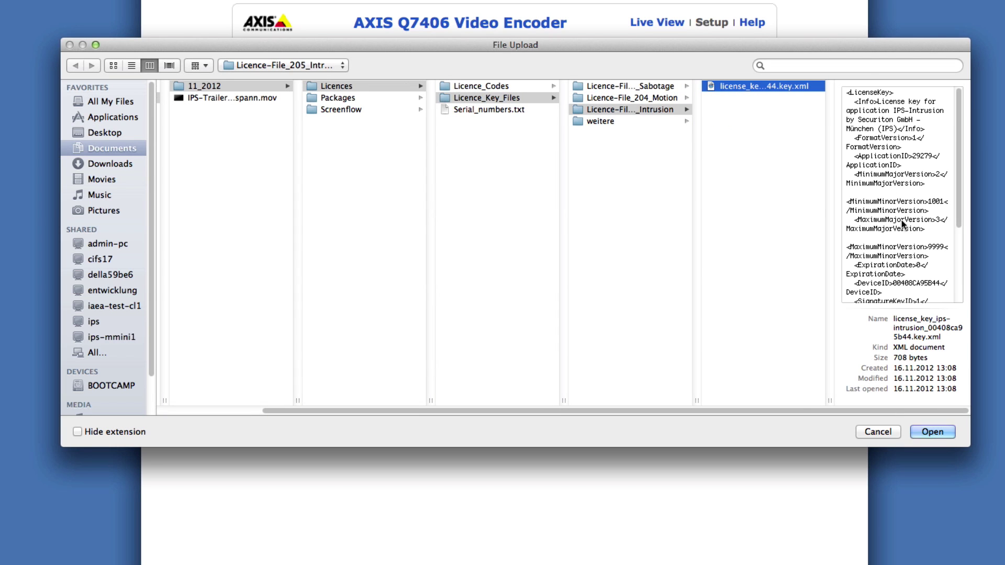
left_click(933, 432)
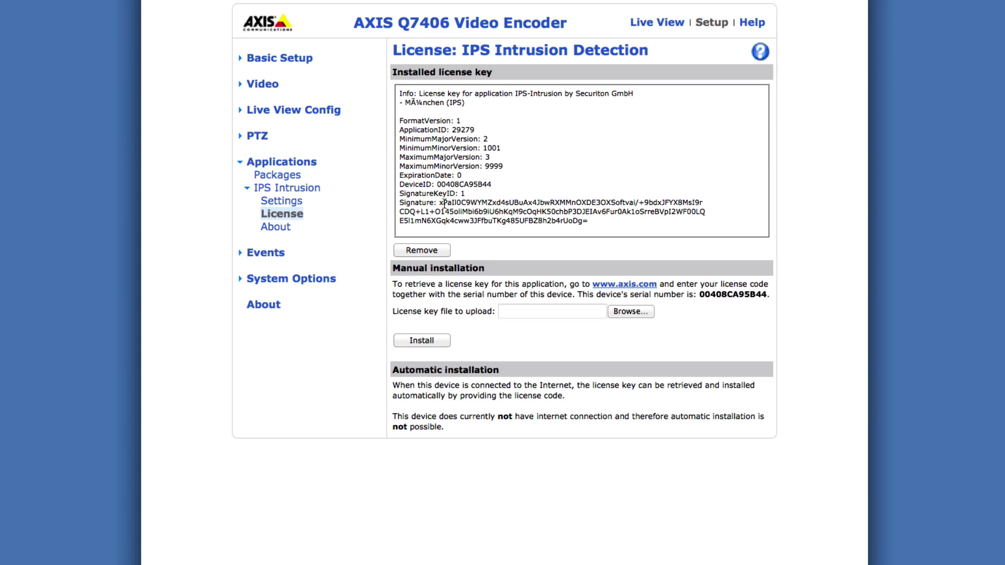
Back in Packages, select IPS Intrusion Detection and start it
left_click(296, 180)
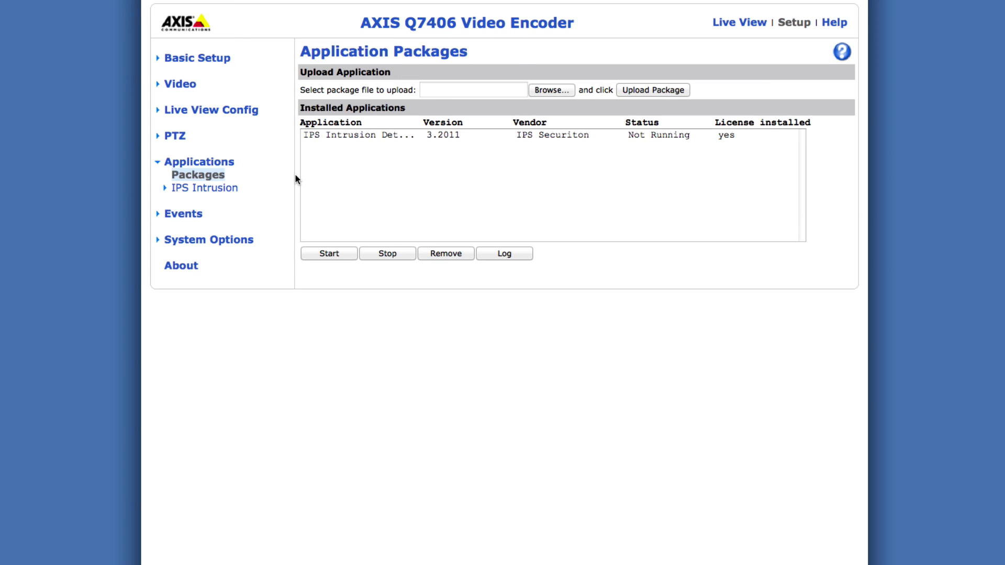
left_click(349, 137)
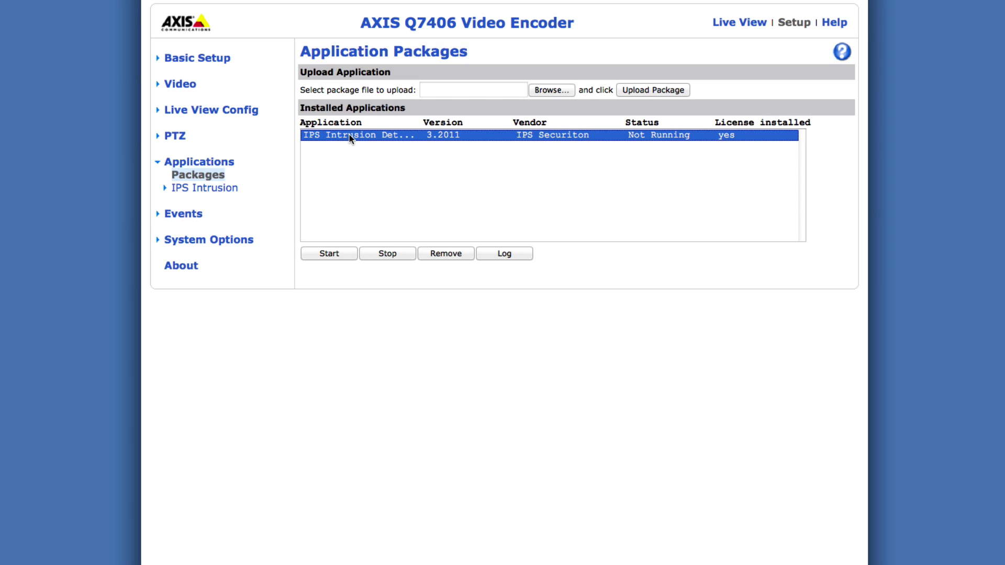
left_click(340, 254)
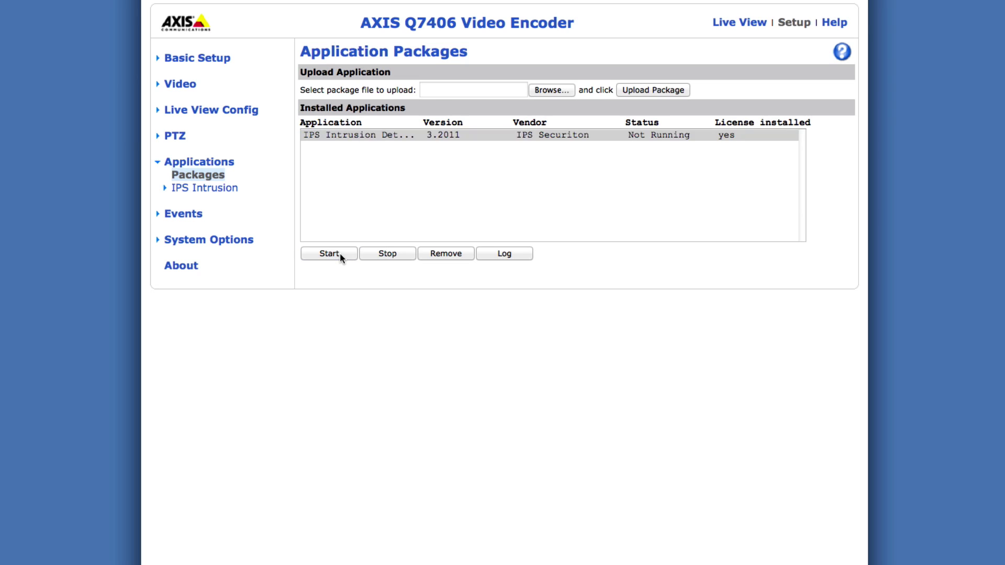